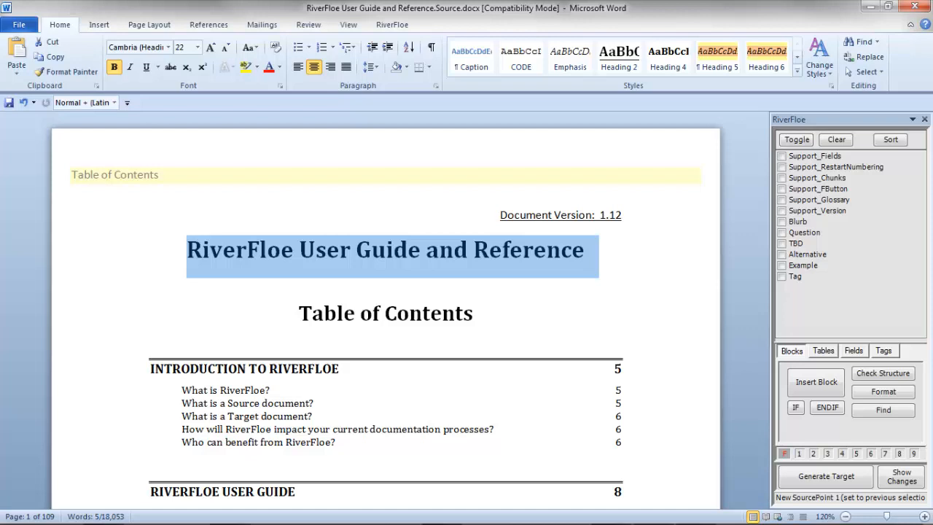
# Set SourcePoint 1 and use it to jump between the document title and the IF Block heading with its opening paragraph
pyautogui.click(799, 452)
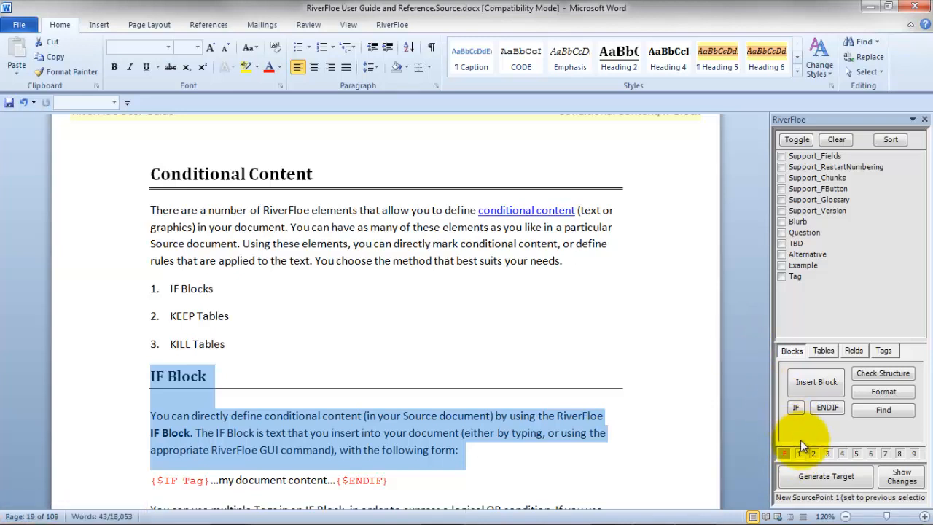
pyautogui.click(799, 454)
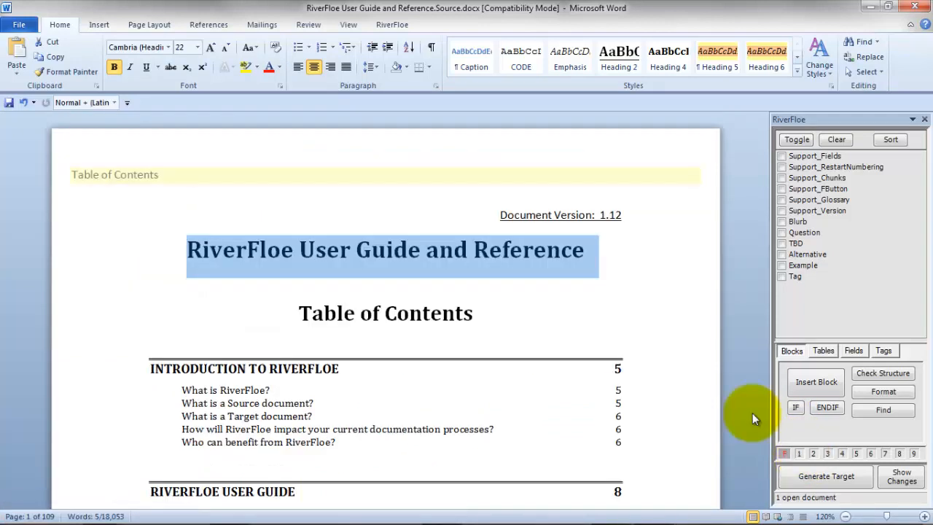
pyautogui.click(798, 454)
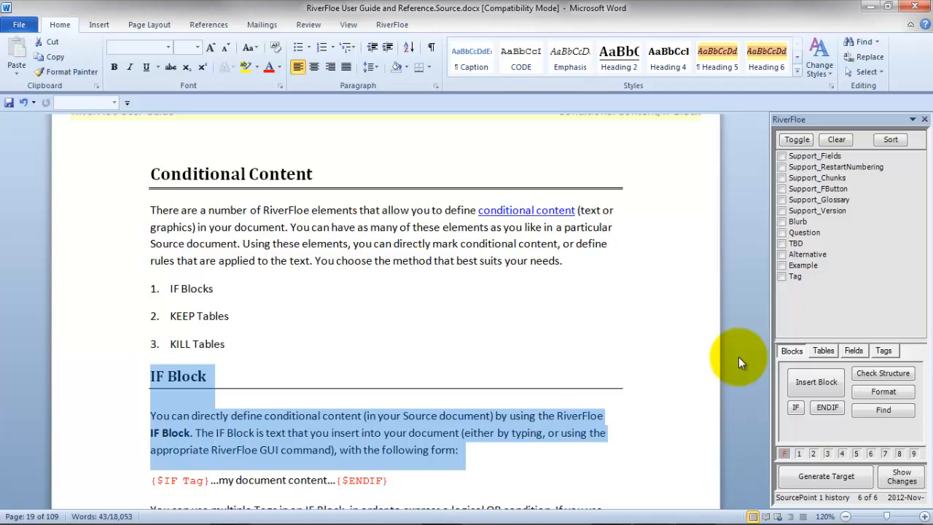
# Set a new SourcePoint 1 location on the paragraph beginning "The document content within the IF Block" on page 20
pyautogui.press('pagedown')
pyautogui.press('pagedown')
pyautogui.press('pagedown')
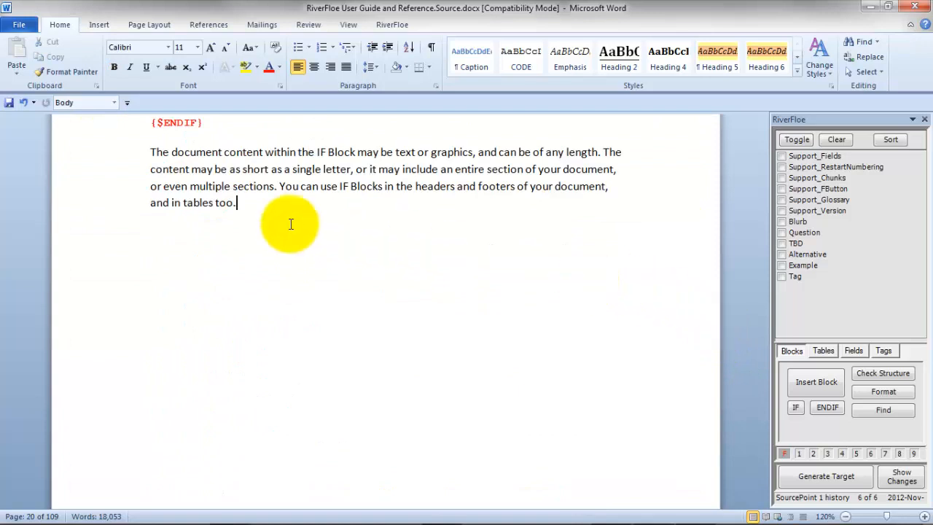
pyautogui.moveTo(119, 150); pyautogui.dragTo(146, 207)
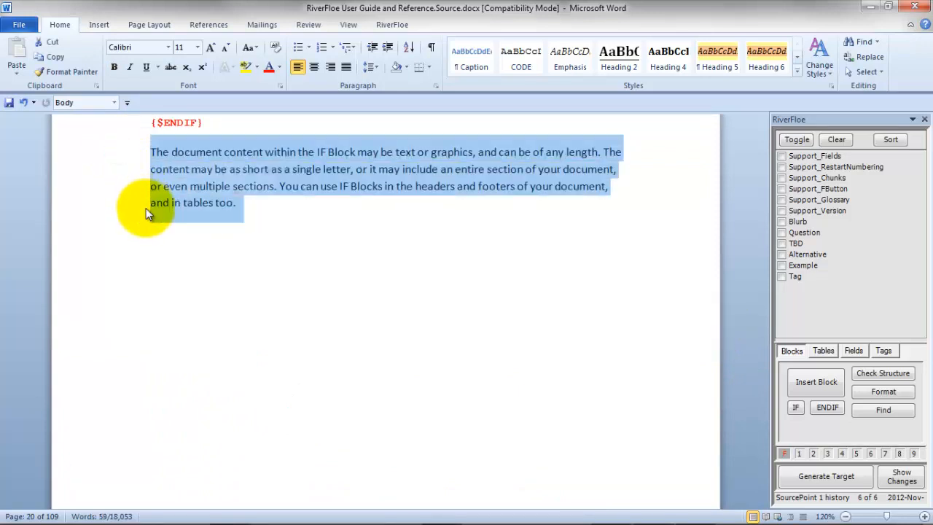
pyautogui.click(802, 452)
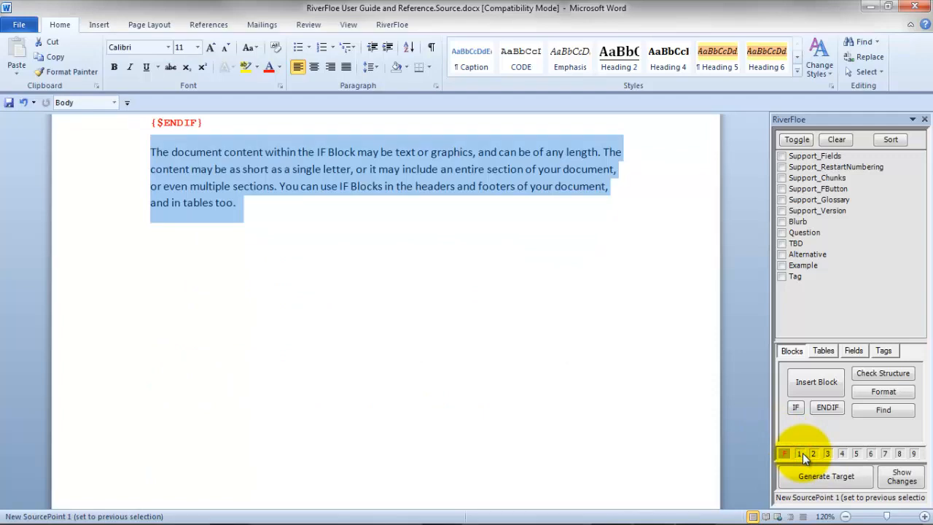
# Step back through the earlier records of the SourcePoint 1 history, examining each stored location until the IF Block heading is selected again
pyautogui.click(802, 453)
pyautogui.click(802, 452)
pyautogui.click(796, 452)
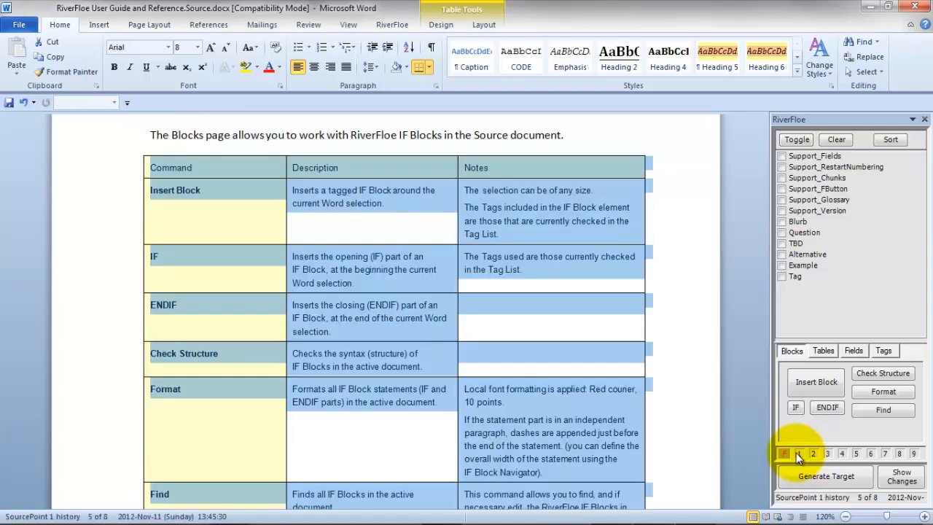
pyautogui.click(796, 454)
pyautogui.click(796, 453)
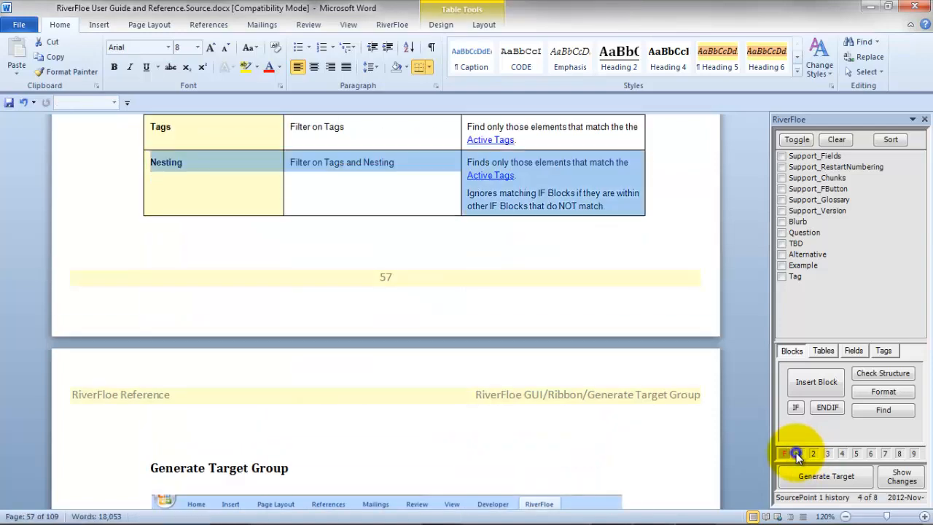
pyautogui.click(796, 453)
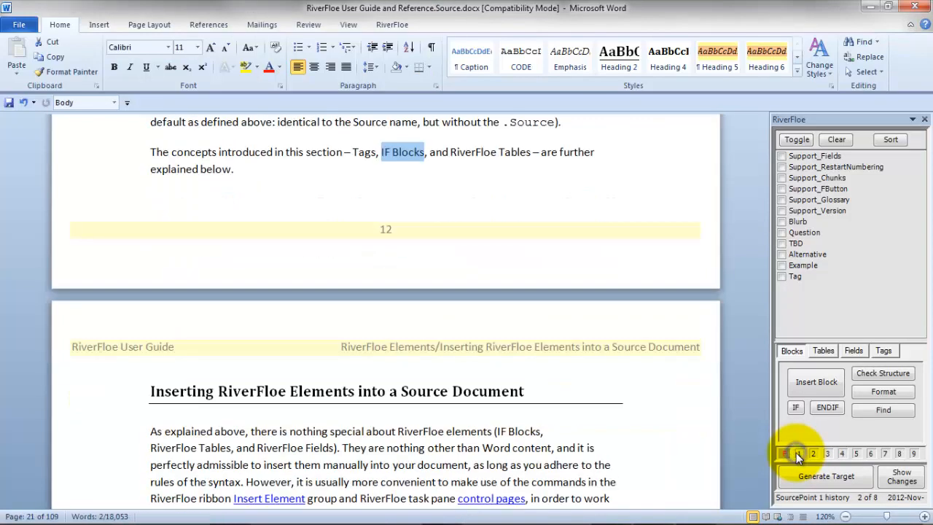
pyautogui.click(796, 453)
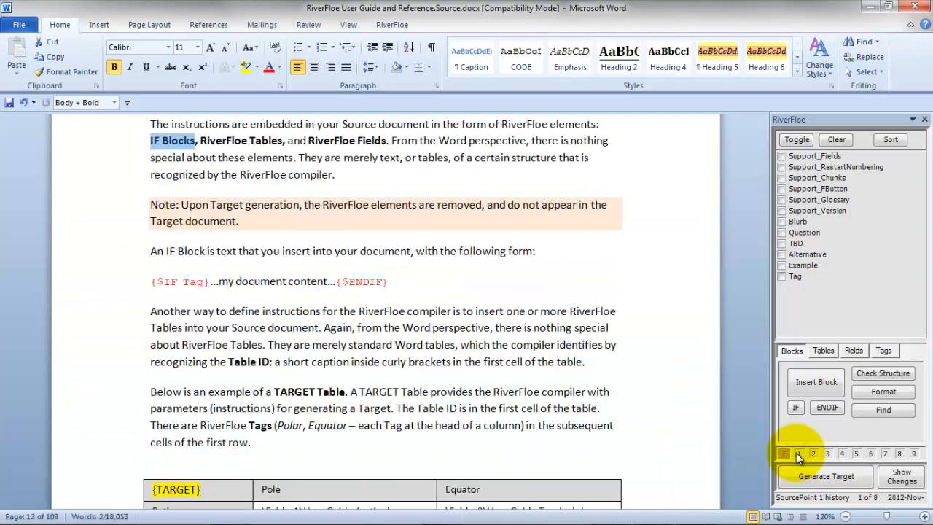
pyautogui.click(795, 452)
pyautogui.click(796, 452)
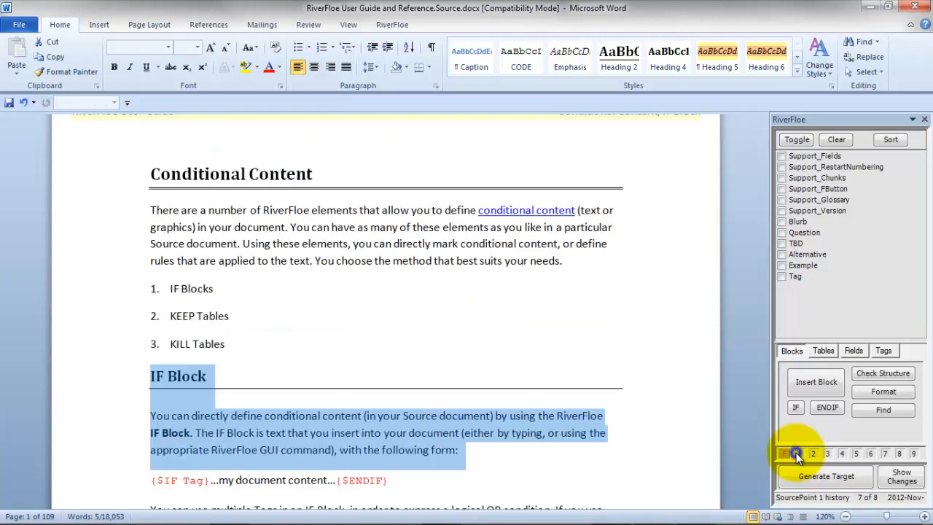
pyautogui.click(796, 453)
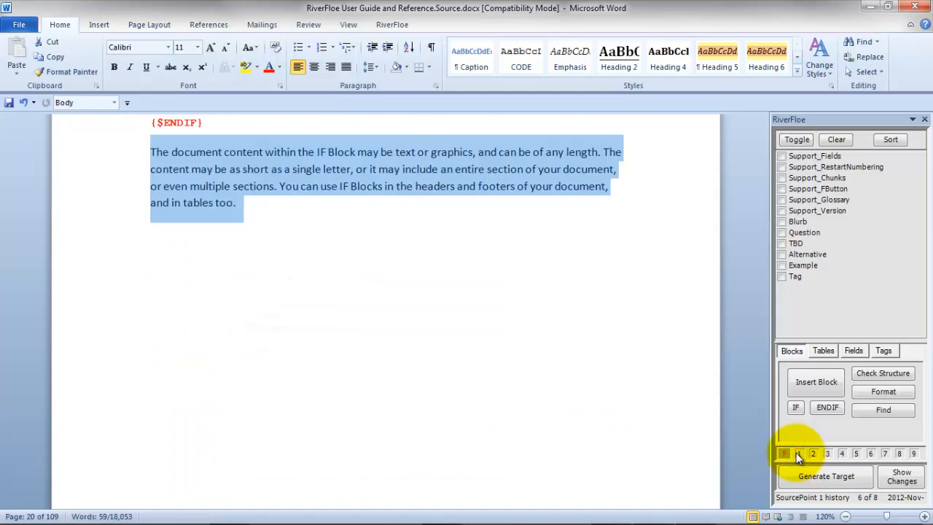
pyautogui.click(795, 452)
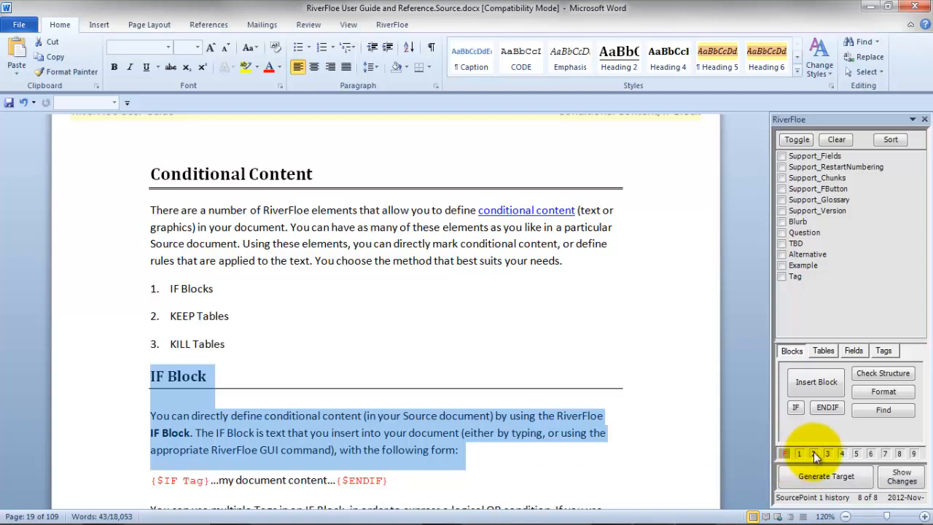
# Cycle through the SourcePoint 2 history records to examine the stored locations around the Reusable Content Chunks section
pyautogui.click(814, 452)
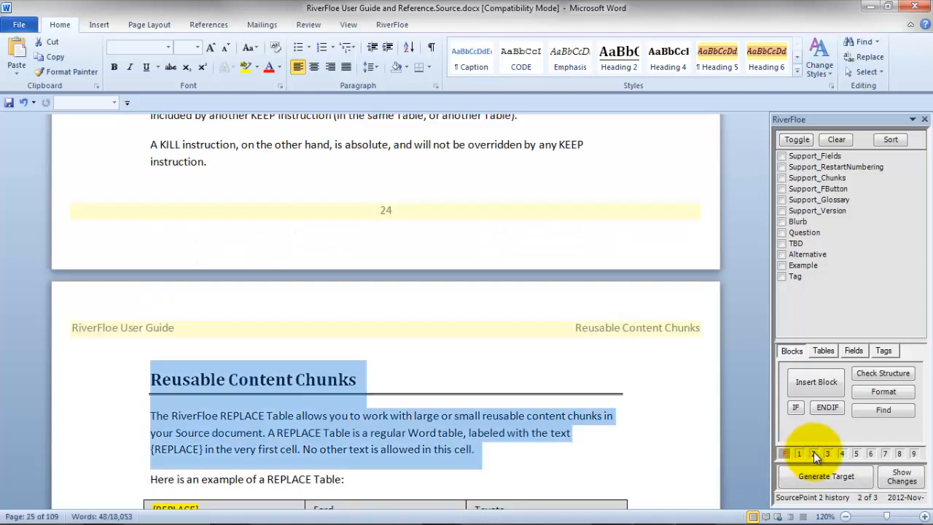
pyautogui.click(813, 451)
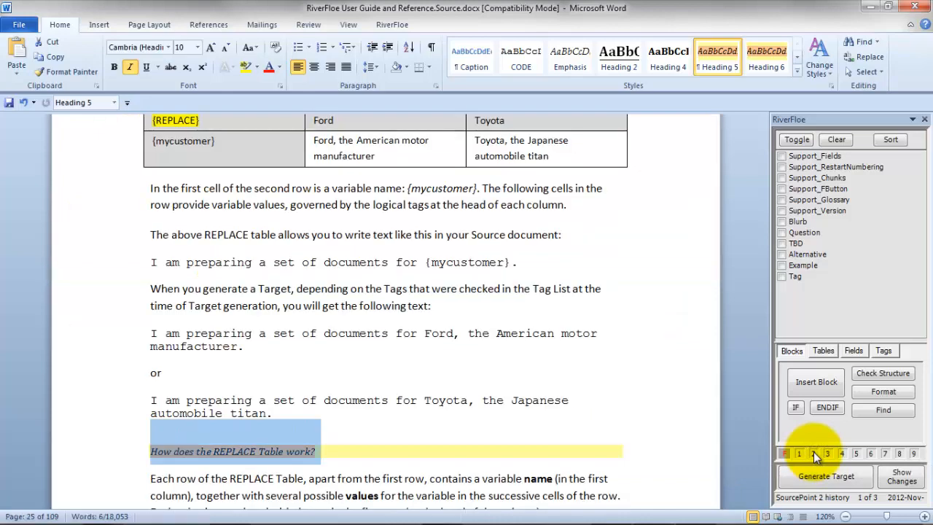
pyautogui.click(813, 452)
pyautogui.click(814, 452)
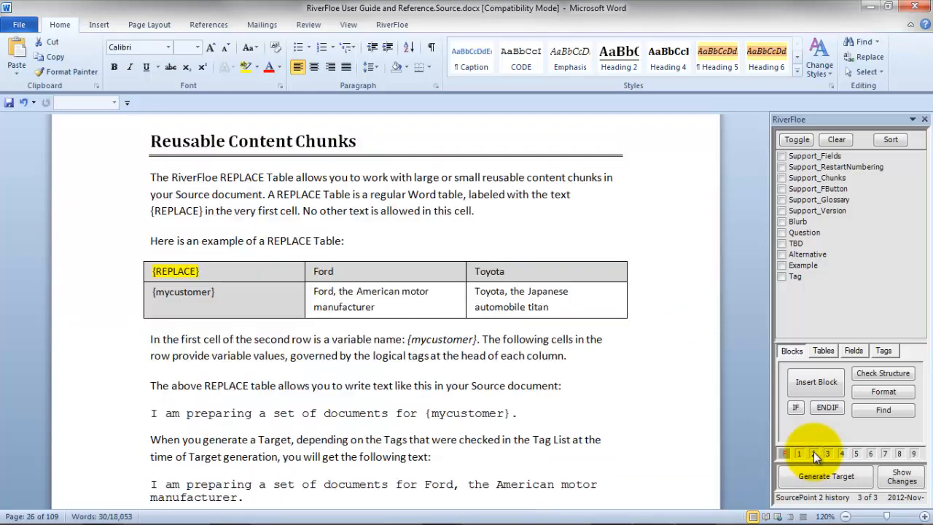
pyautogui.click(813, 452)
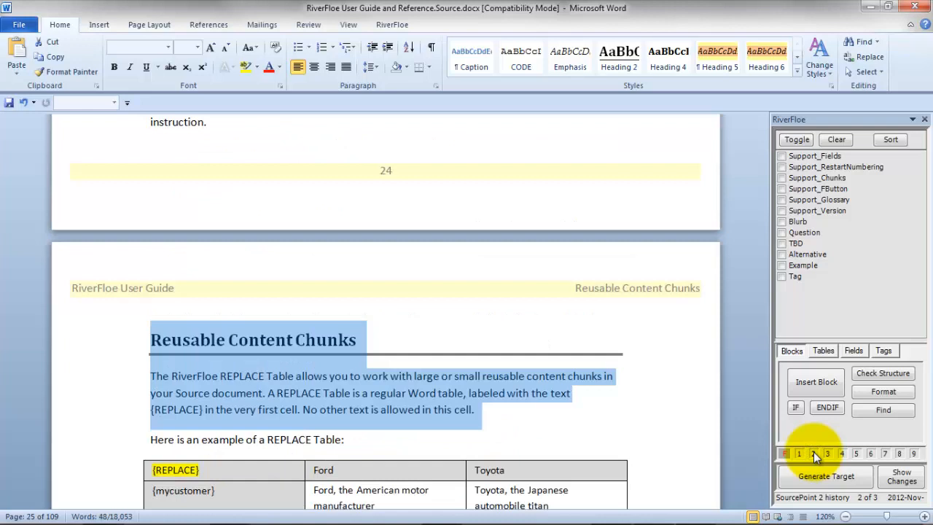
# Create metadata for SourcePoint 2 from the row "REPLACE Table. Mechanism for RiverFloe content variables." and return to the start of the document
pyautogui.click(813, 451)
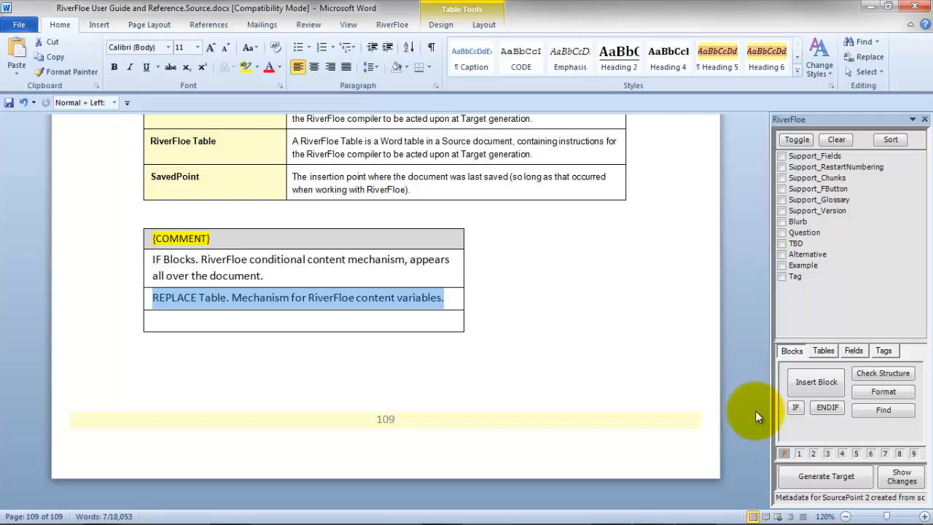
pyautogui.click(814, 454)
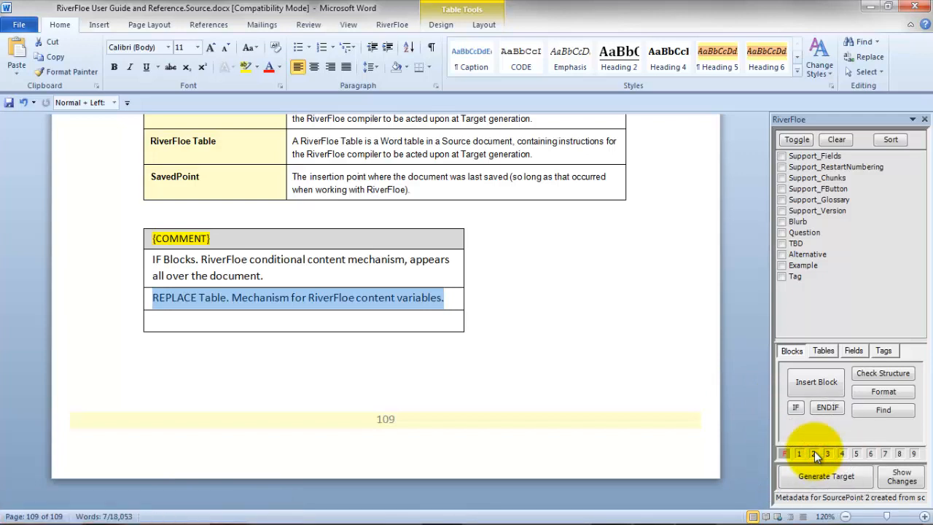
pyautogui.hotkey('ctrl', 'Home')
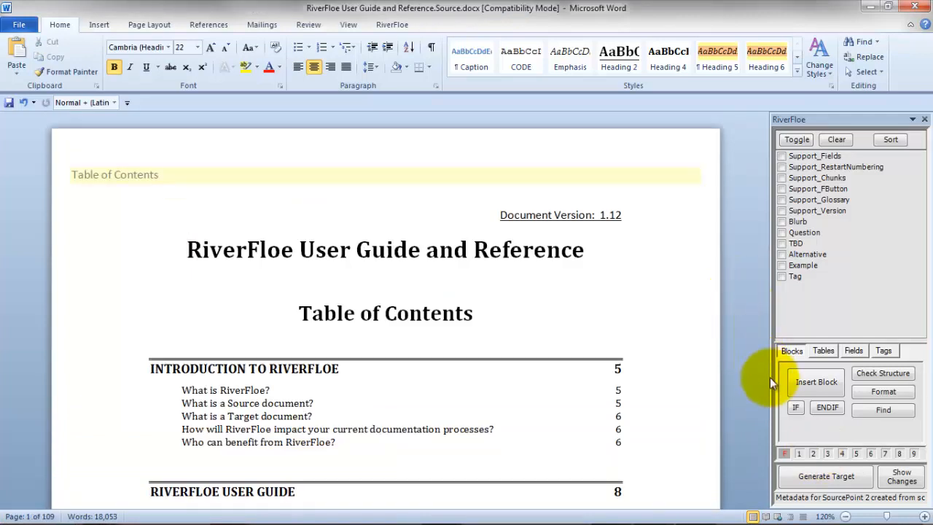
# Jump to the SourcePoint 2 metadata and set it from the COMMENT table row "Different metadata for REPLACE Table."
pyautogui.click(814, 454)
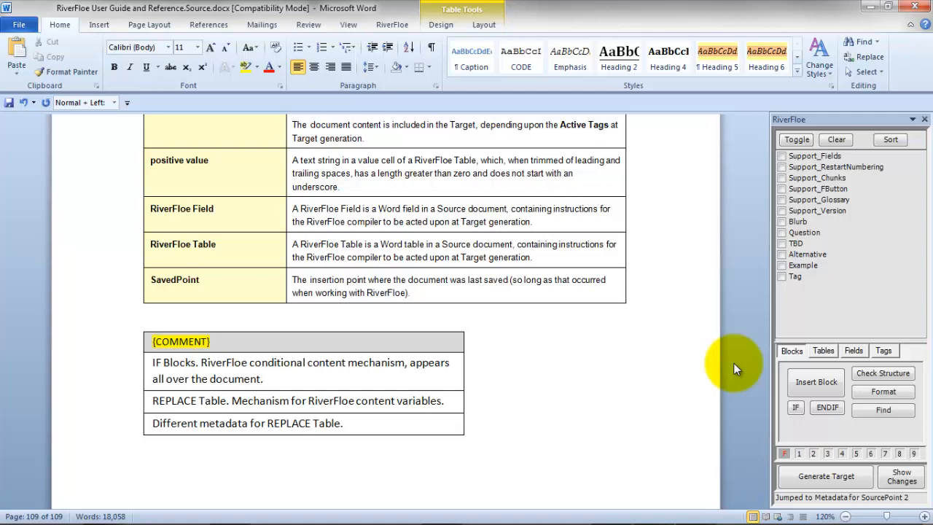
pyautogui.press('Tab')
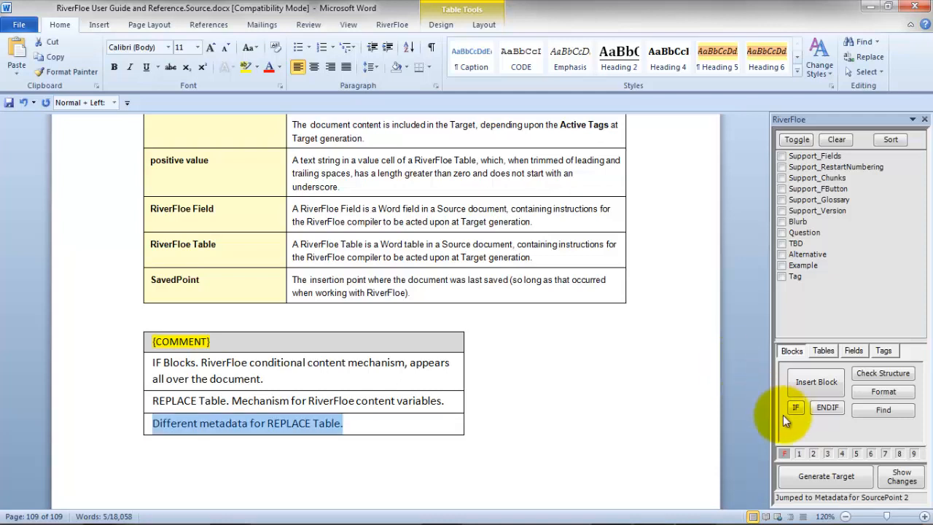
pyautogui.click(813, 453)
pyautogui.click(814, 453)
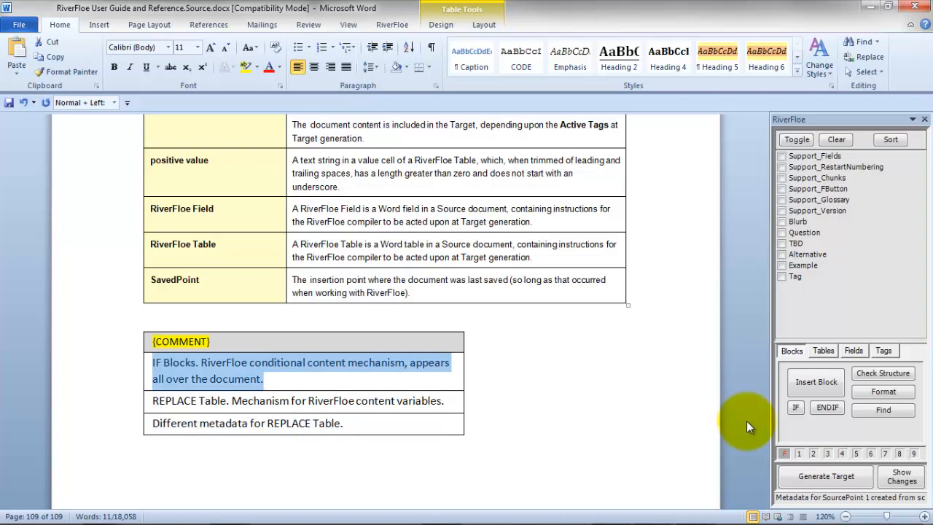
# Display the metadata for all SourcePoints of the document
pyautogui.click(782, 456)
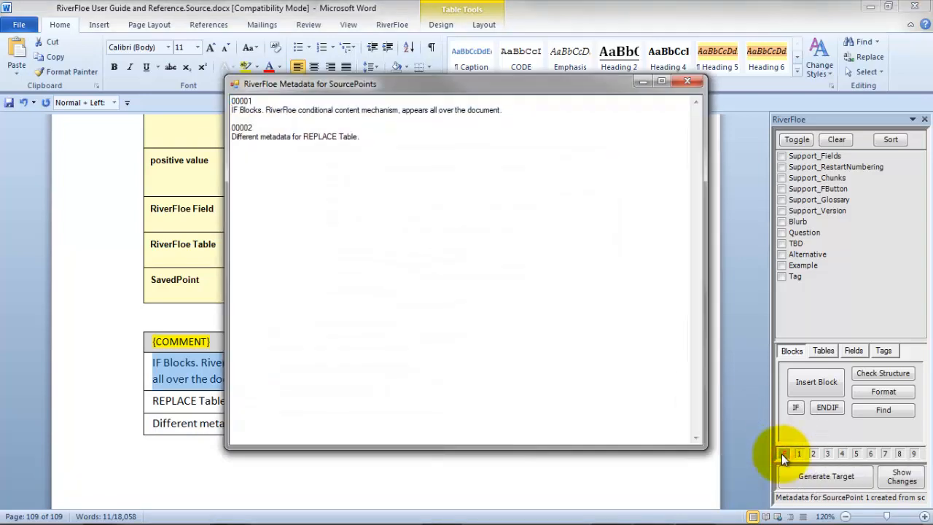